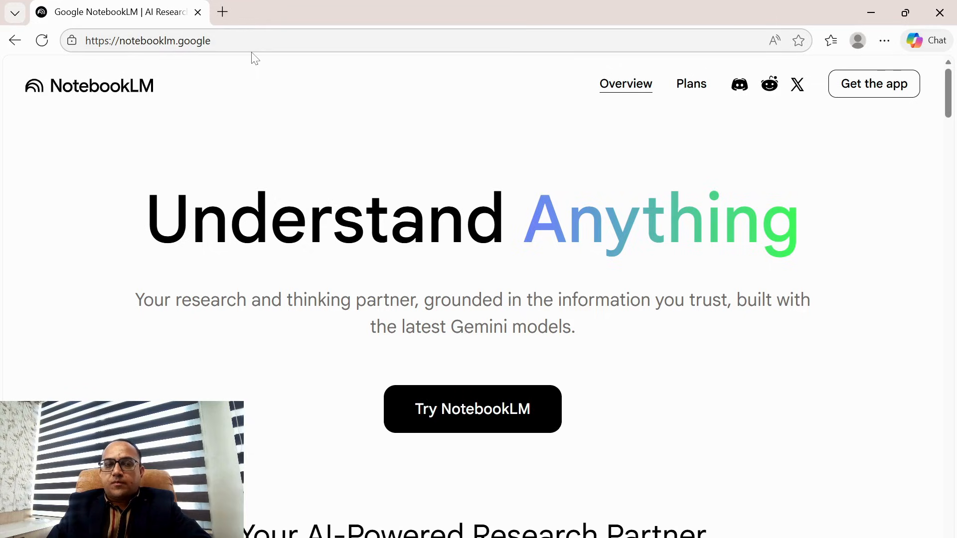
- Launch NotebookLM from its landing page and create a new notebook
click(460, 419)
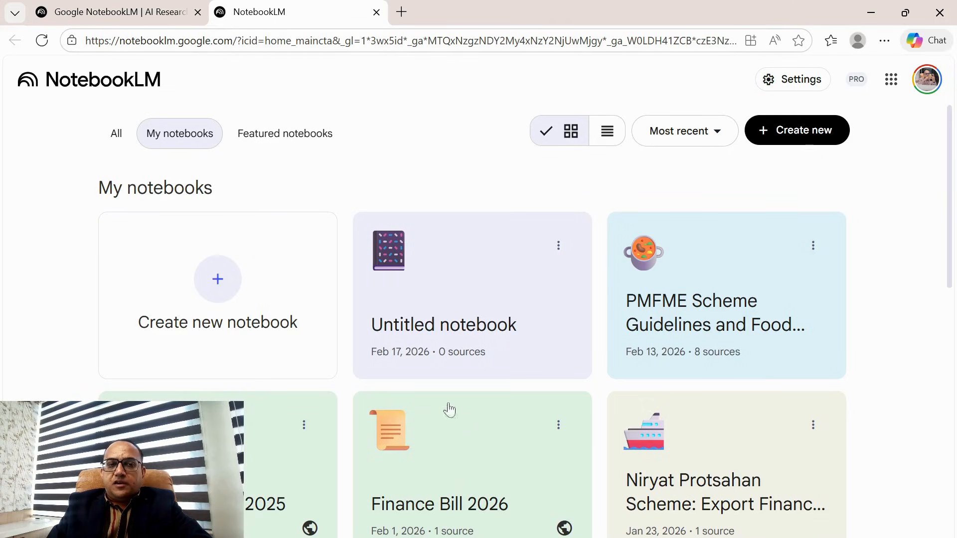
click(217, 288)
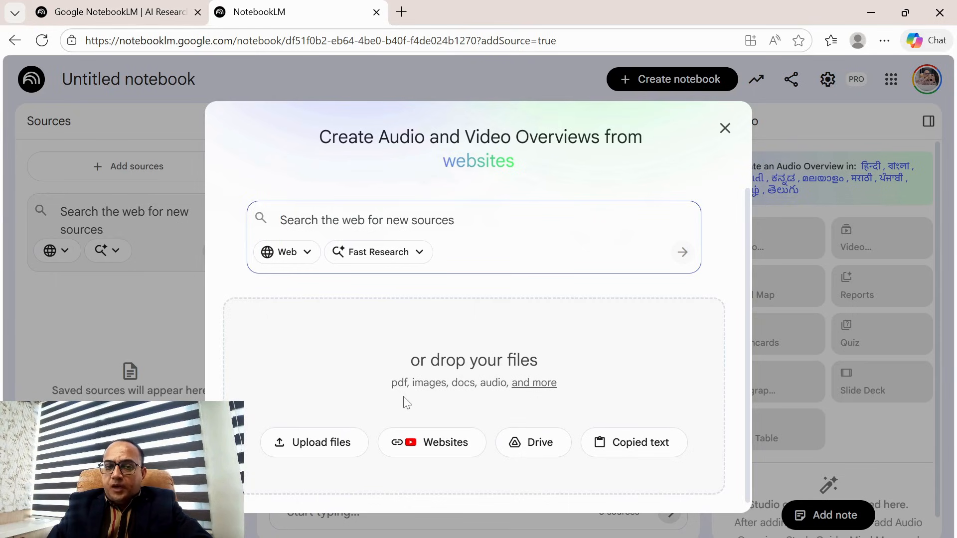
- Look at the form for adding website and YouTube links as sources, and close it without adding any
mouse_move(532, 389)
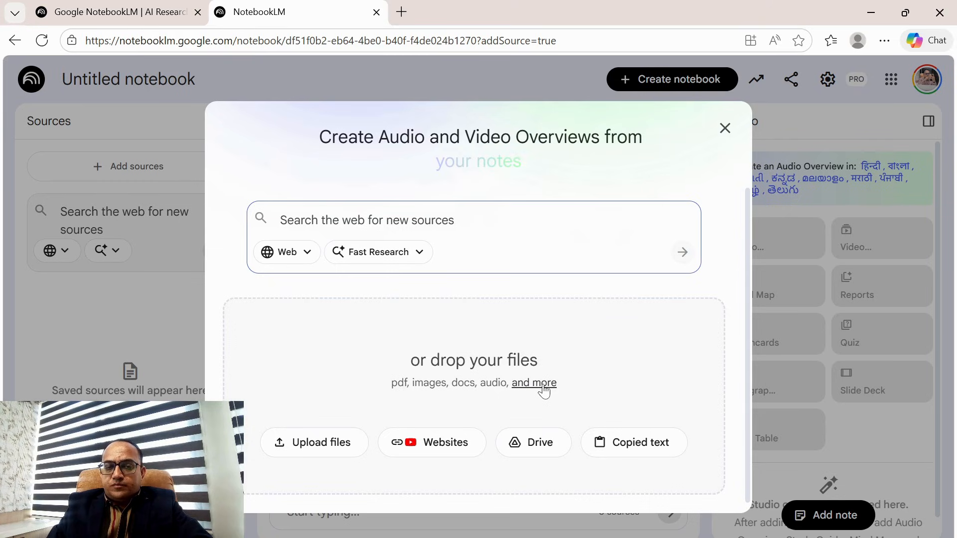
click(421, 445)
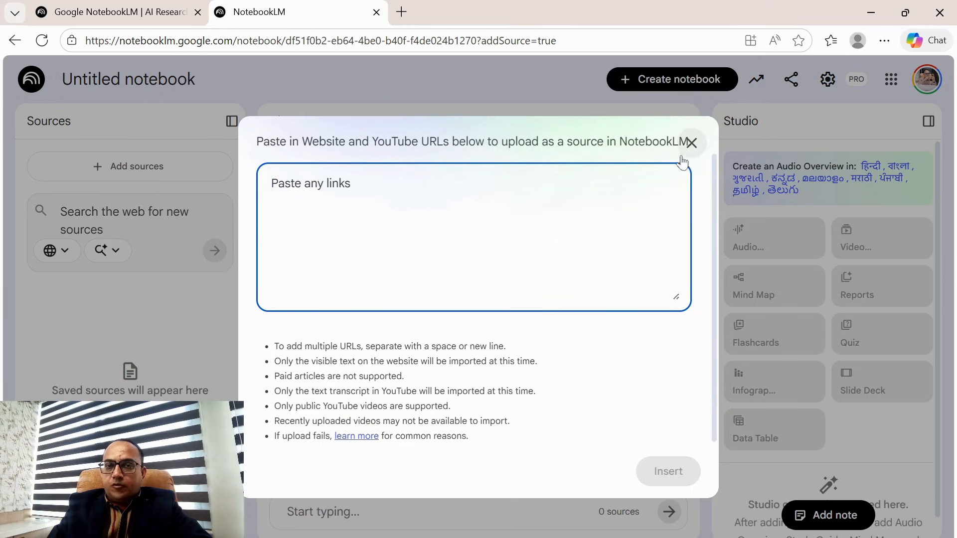
click(691, 143)
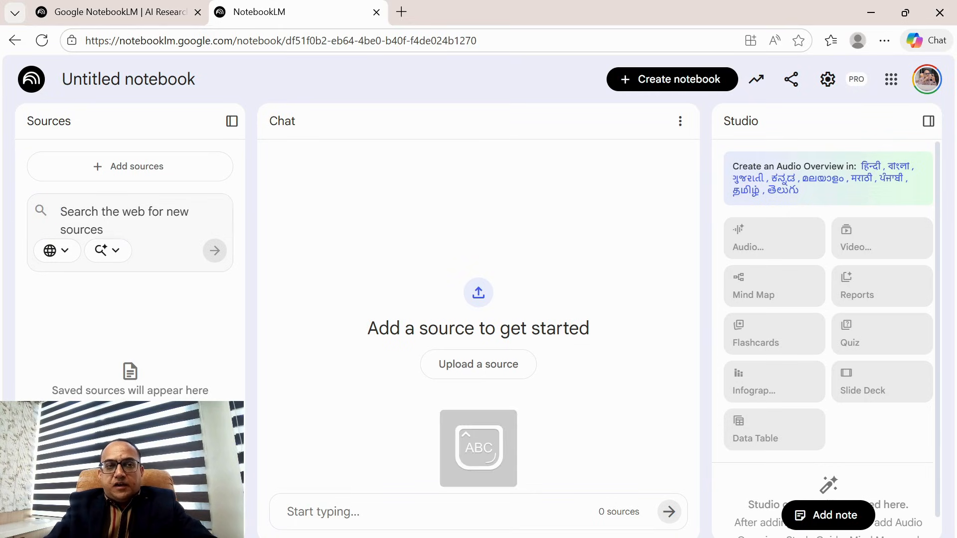
- Search the web for new notebook sources on "PMFME SUBSIDY SCHEME"
text(PMFME)
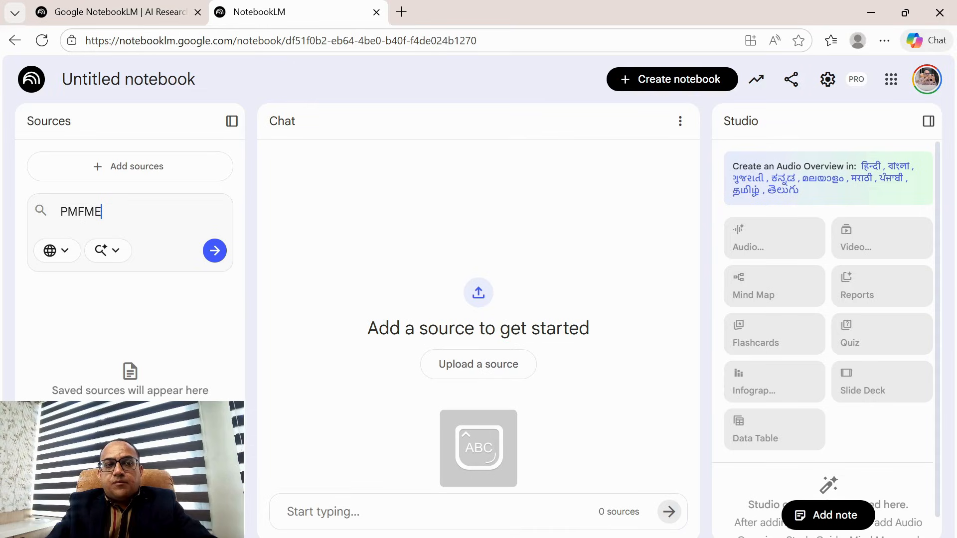
text( sUBS)
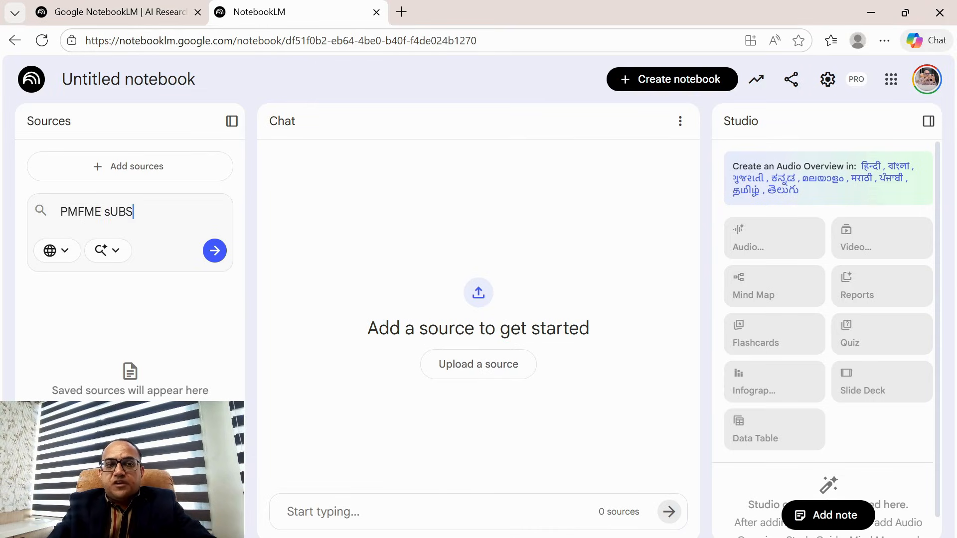
key(BackSpace)
text(SUBS)
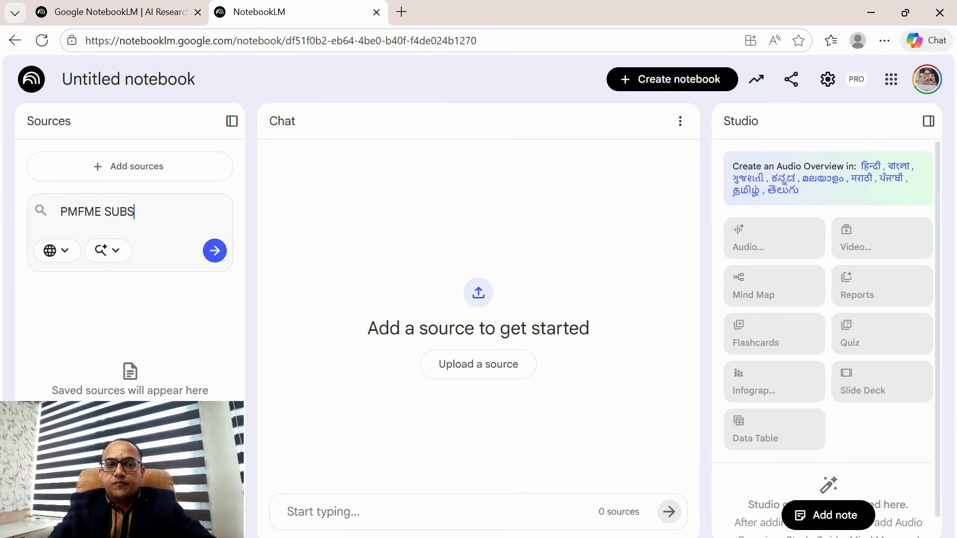
text(IDY SCHEME)
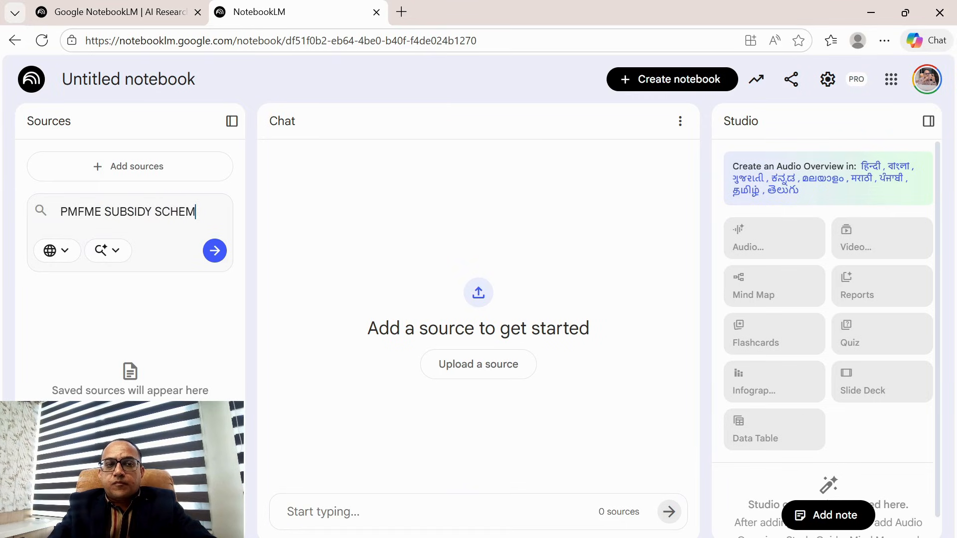
click(215, 253)
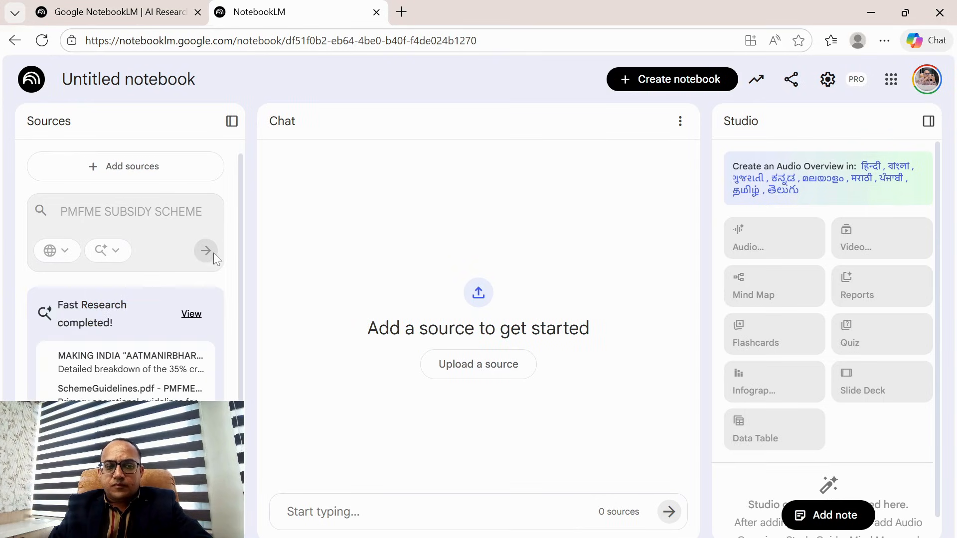
- Review the discovered sources, exclude the last one in the list, and import the rest into the notebook
scroll(102, 381, down, 2)
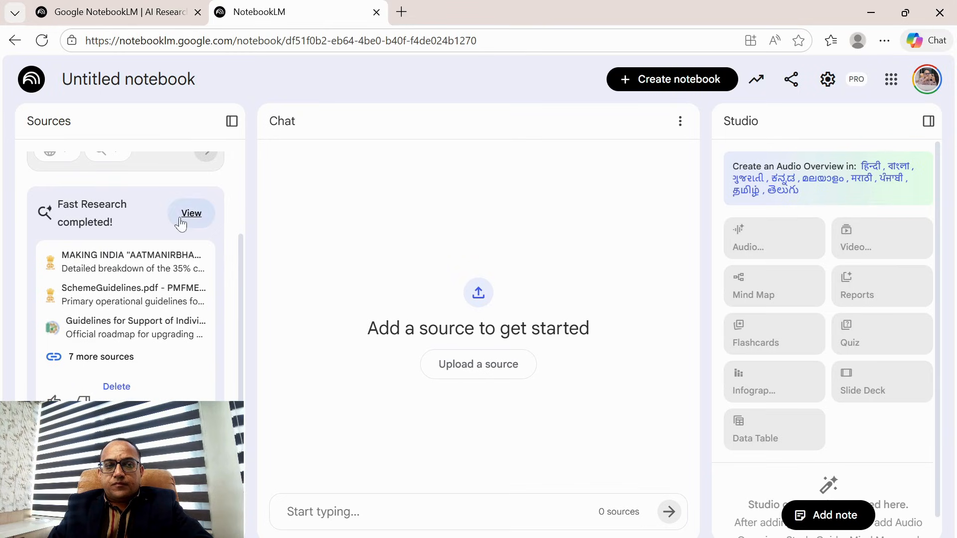
click(187, 203)
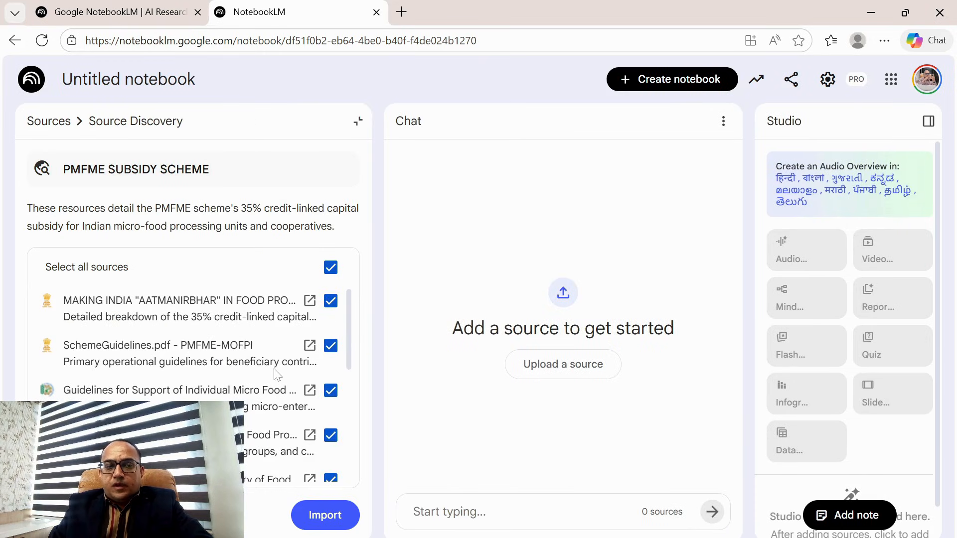
scroll(278, 375, down, 5)
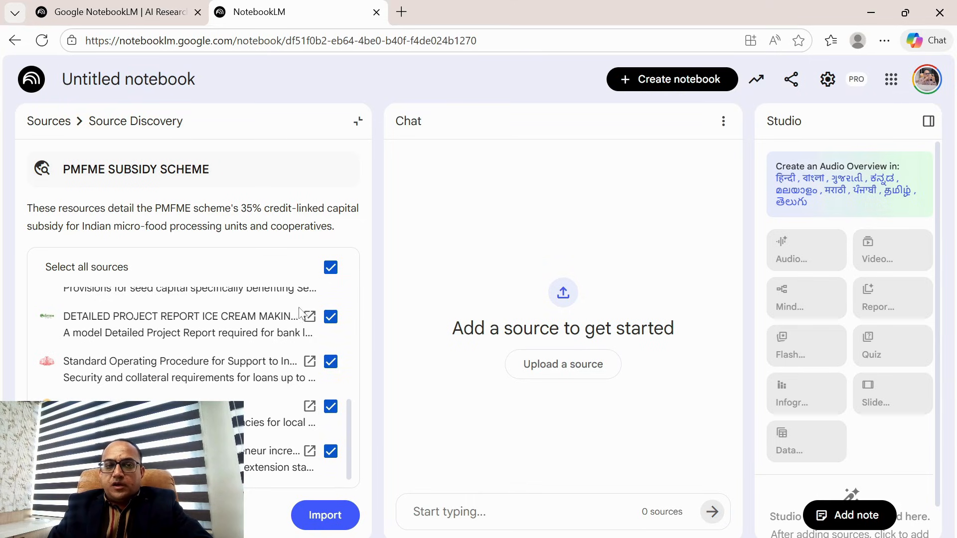
click(331, 452)
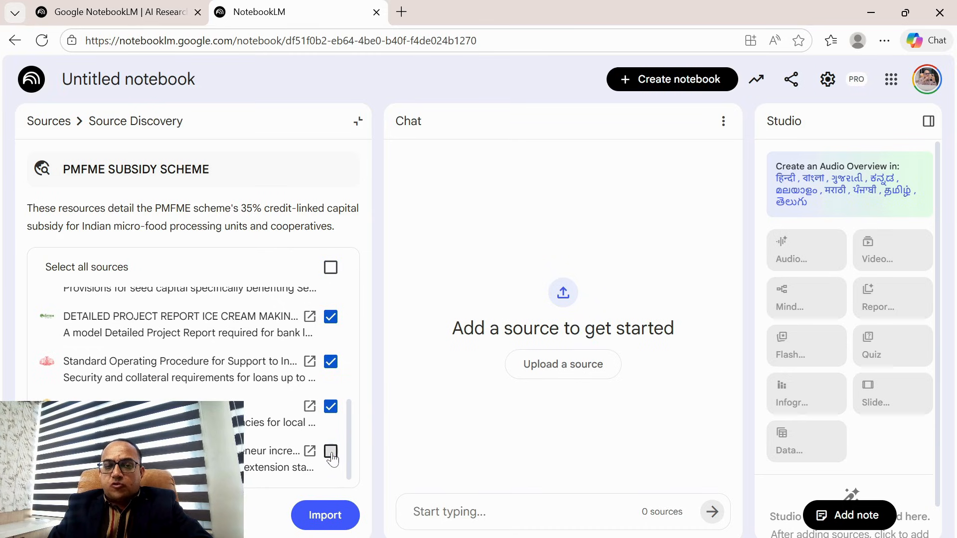
scroll(260, 413, up, 5)
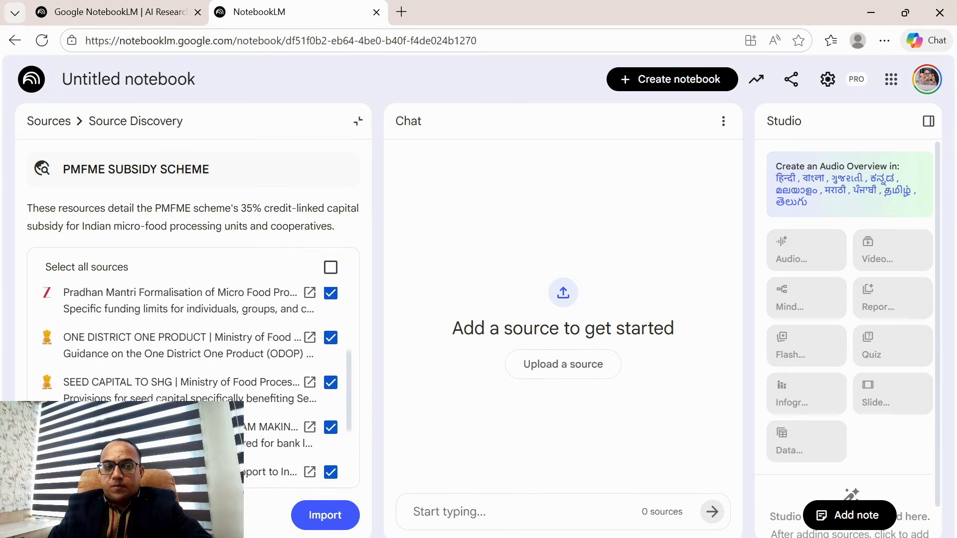
scroll(260, 412, up, 2)
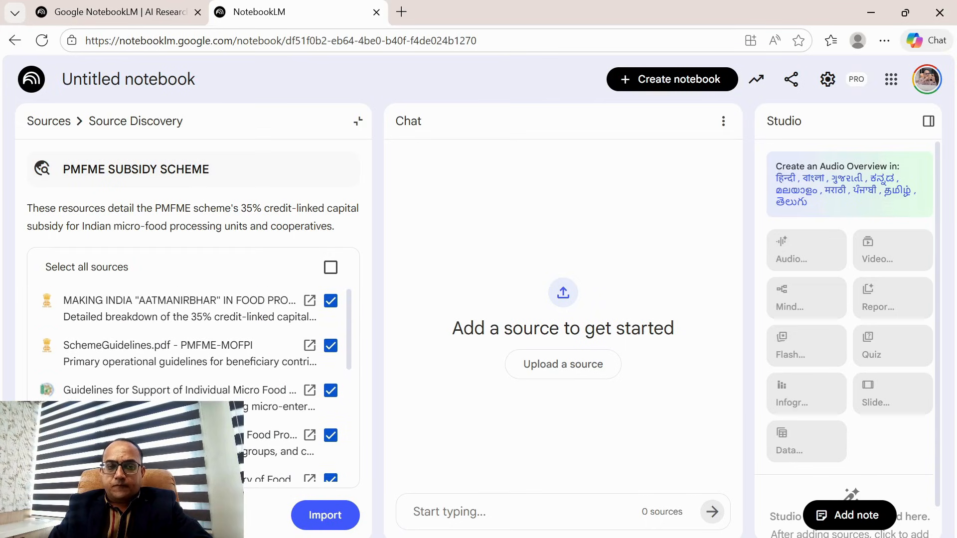
click(325, 516)
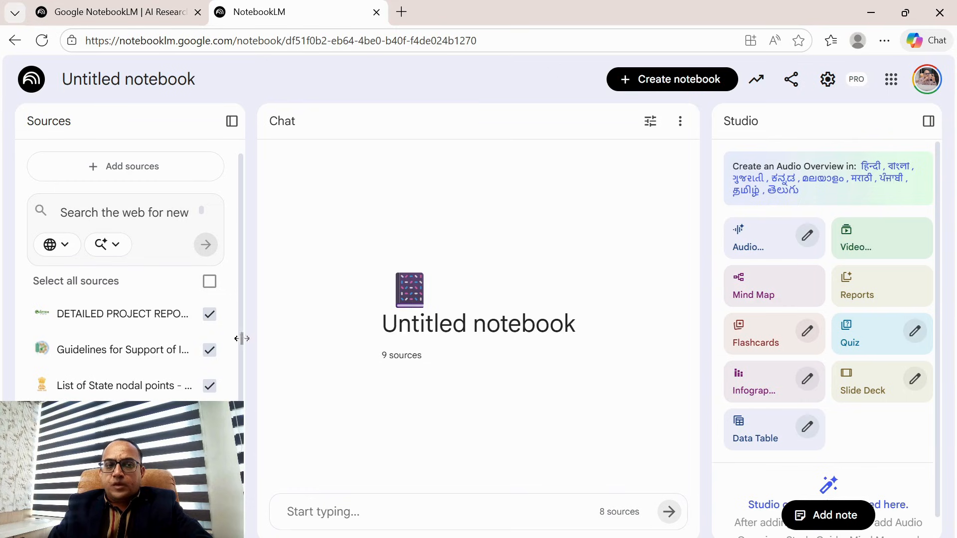
- Read through the notebook summary and generate a slide deck from the imported PMFME sources
scroll(154, 364, down, 2)
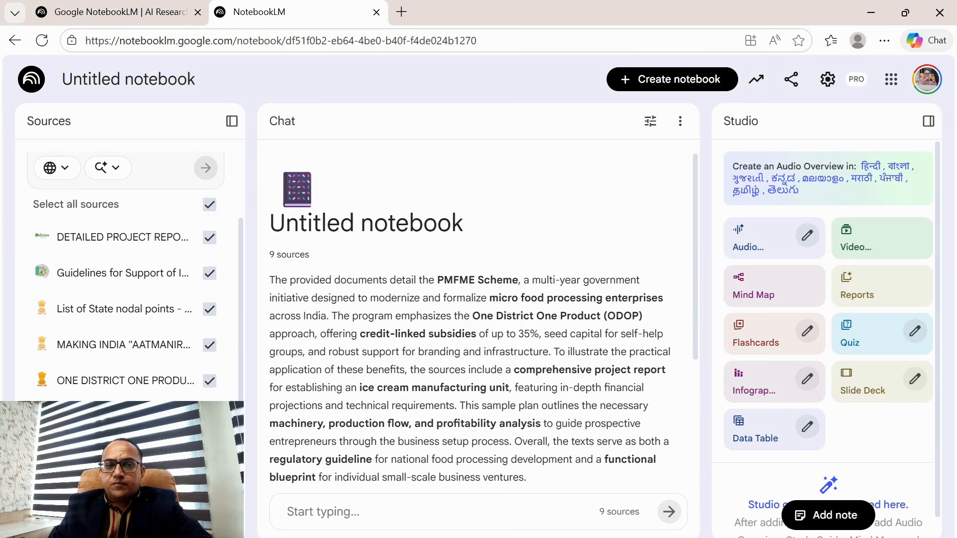
scroll(419, 301, down, 4)
scroll(419, 301, up, 3)
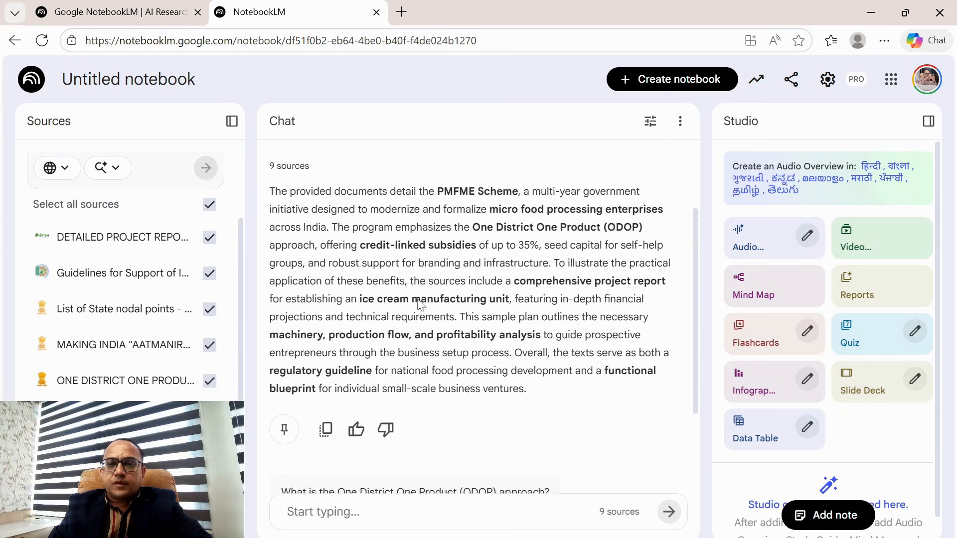
scroll(419, 301, up, 2)
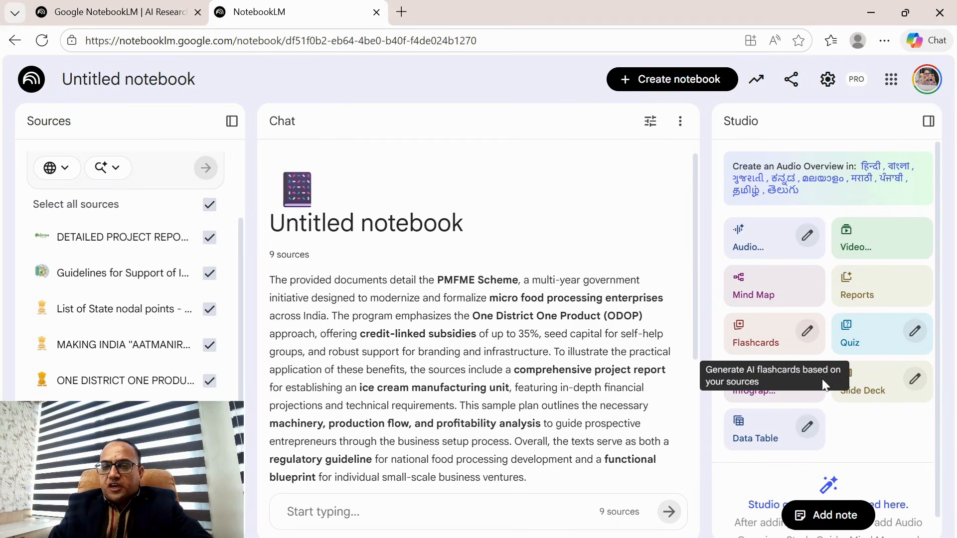
click(872, 393)
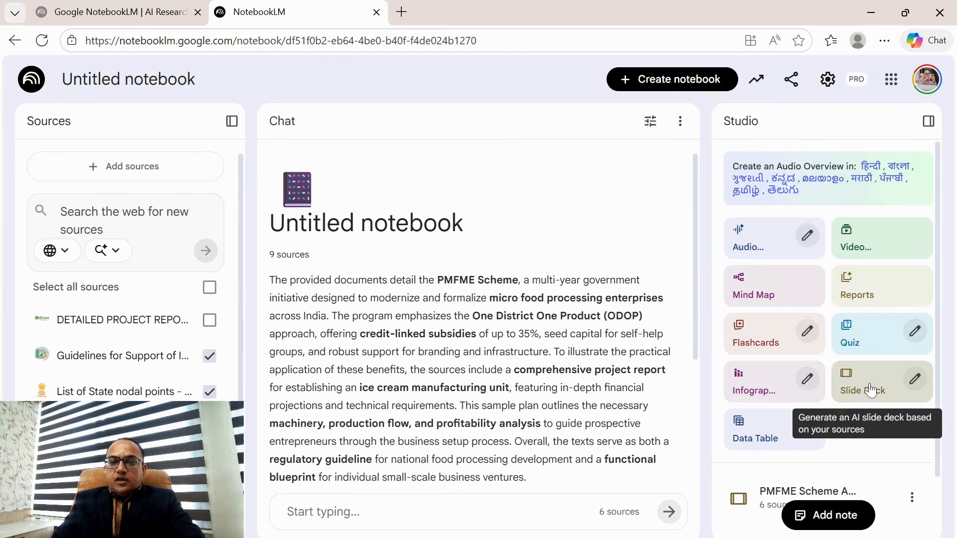
- Open the generated PMFME Scheme slide deck and browse through its slides
scroll(870, 390, down, 2)
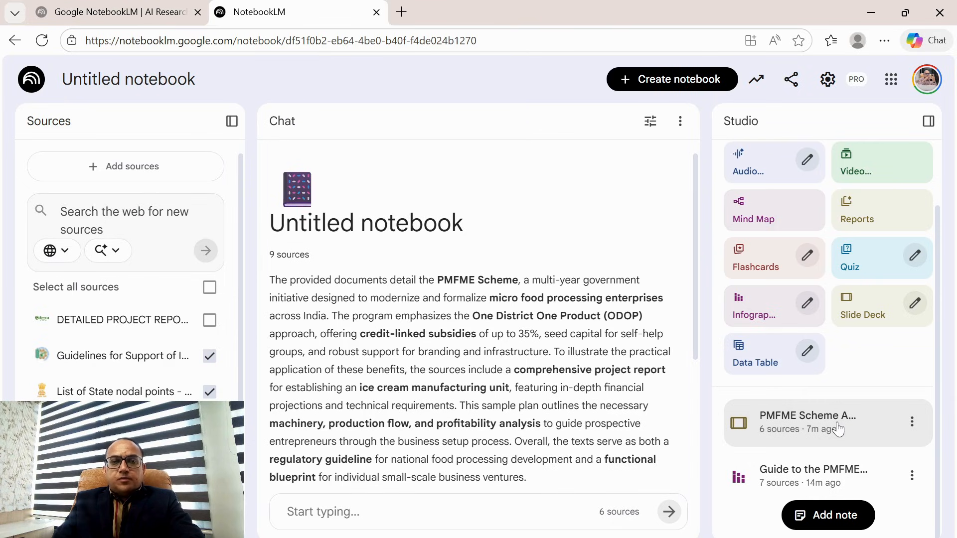
click(885, 419)
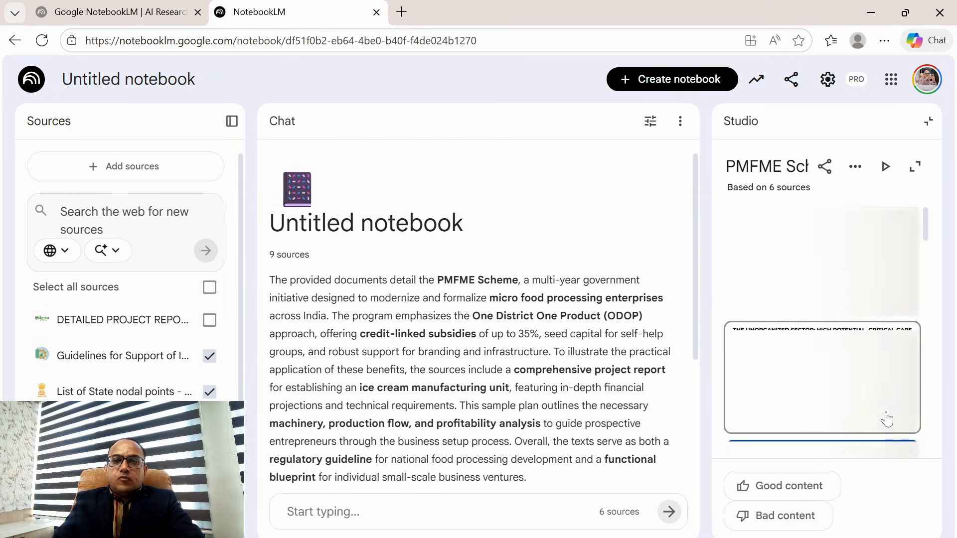
scroll(810, 266, down, 10)
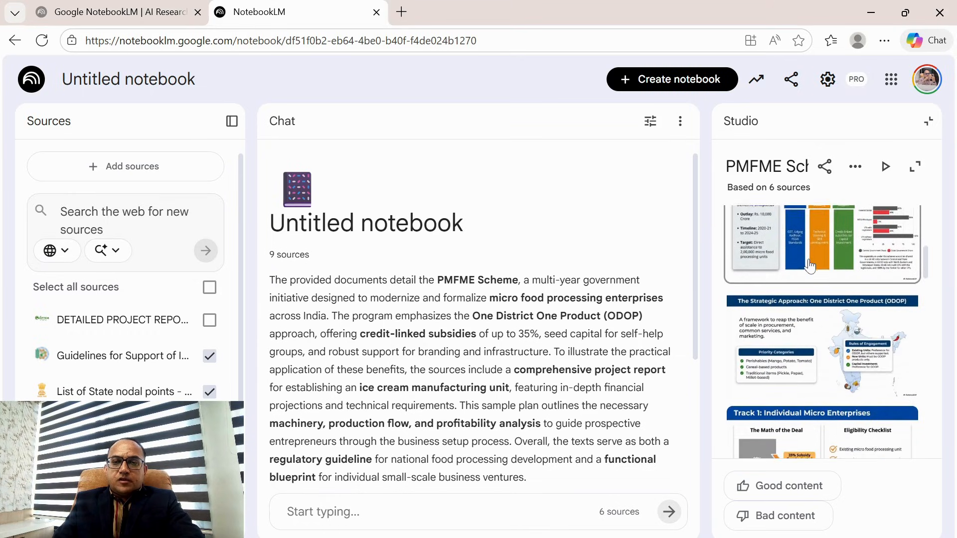
scroll(810, 266, down, 8)
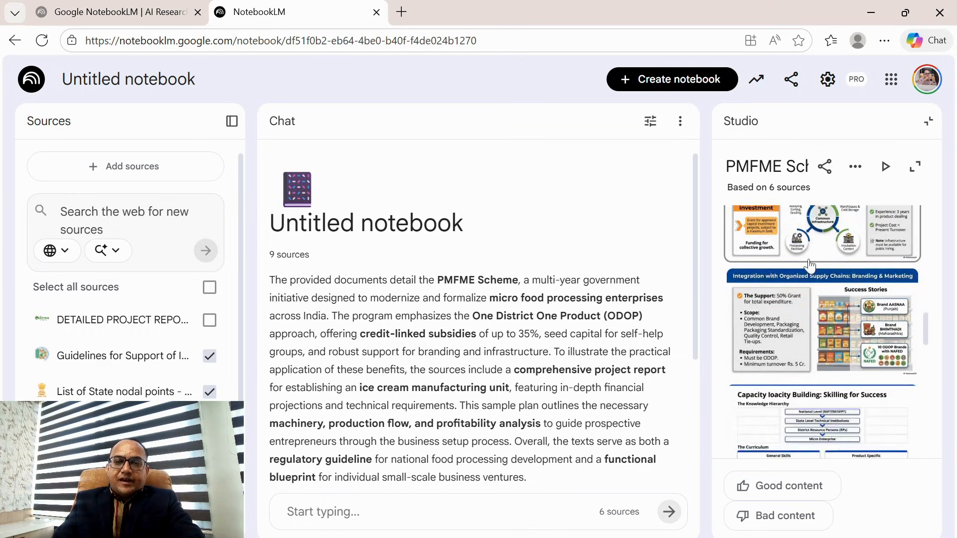
scroll(810, 266, up, 5)
scroll(810, 267, up, 12)
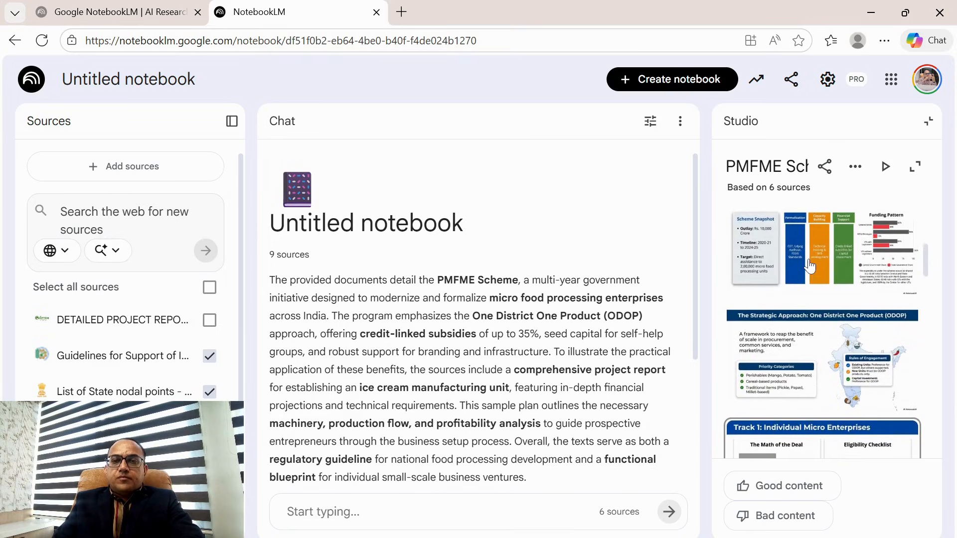
- Play the PMFME deck as a full-screen slideshow, advance four slides, exit and close the deck
click(885, 170)
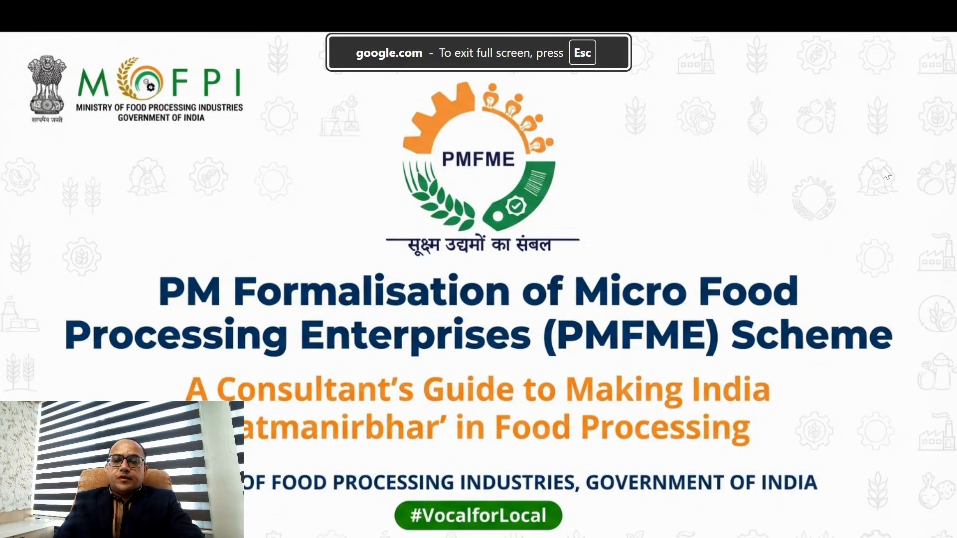
key(Right)
key(Right)
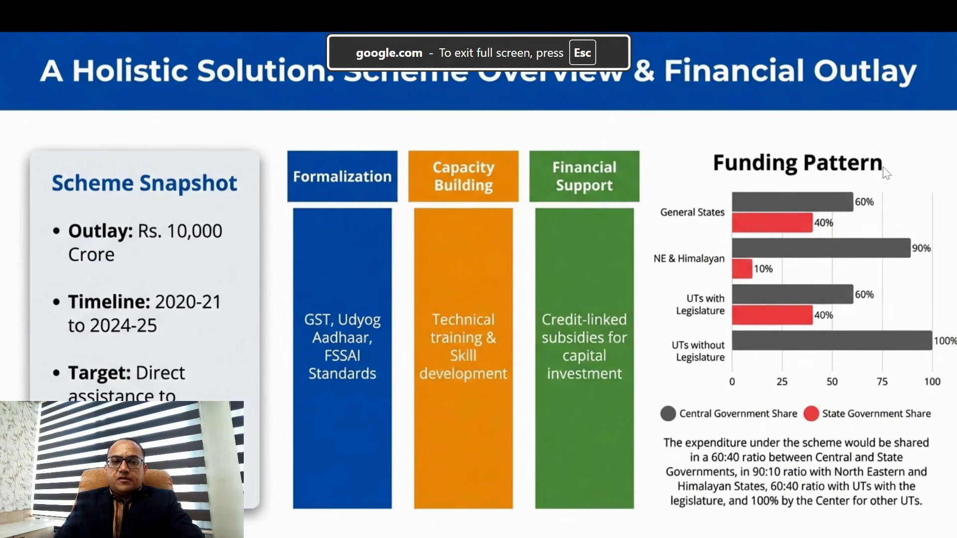
key(Right)
key(Right)
key(Escape)
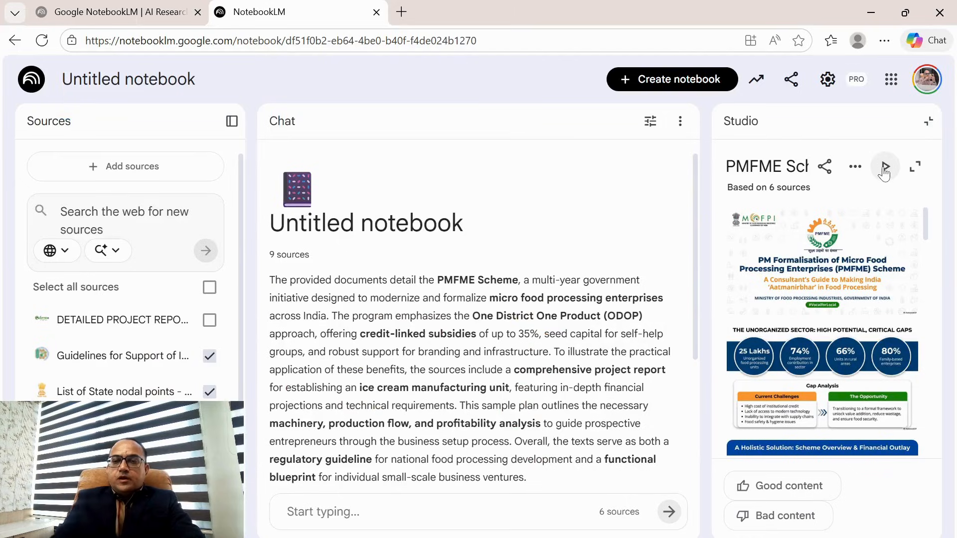
click(930, 121)
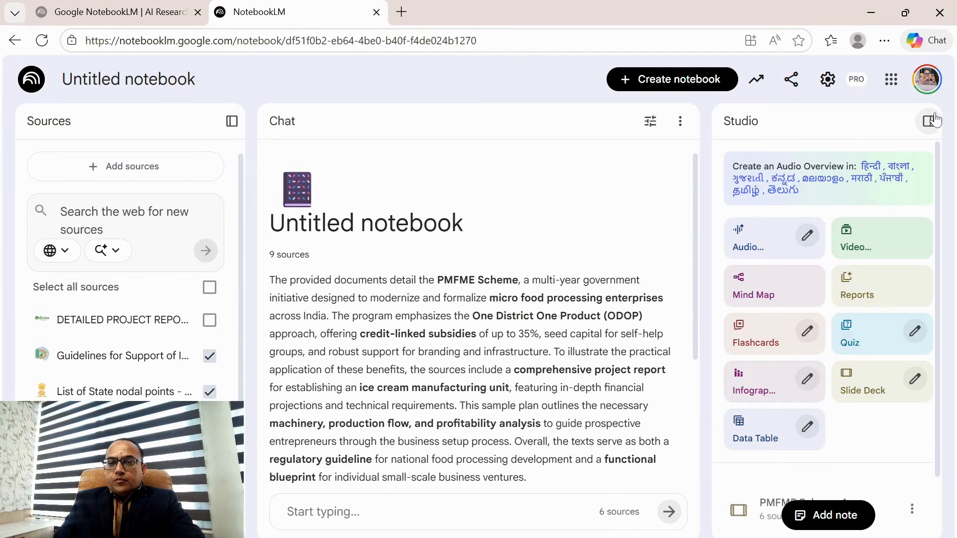
- View the sharing settings of the PMFME Scheme slide deck and close them without sharing
scroll(867, 477, down, 2)
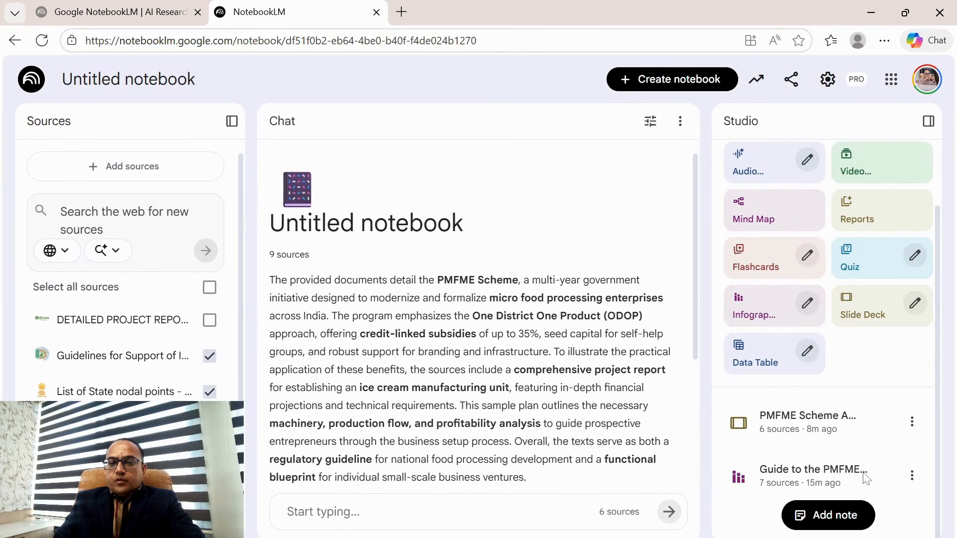
click(912, 422)
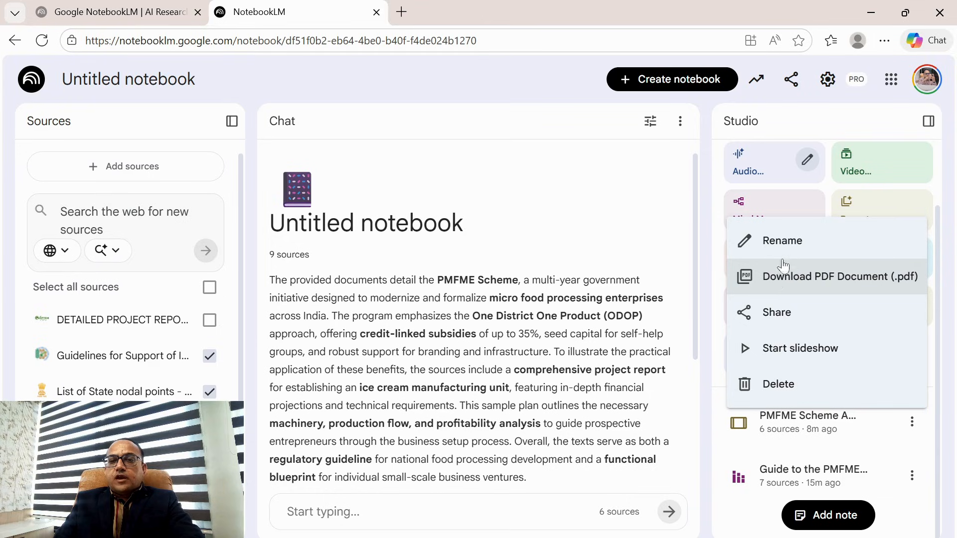
click(771, 314)
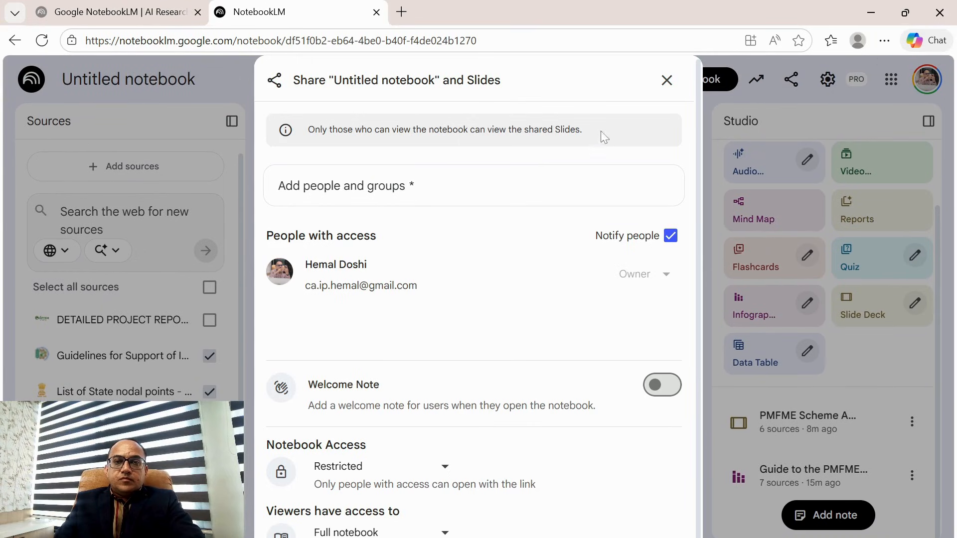
click(667, 80)
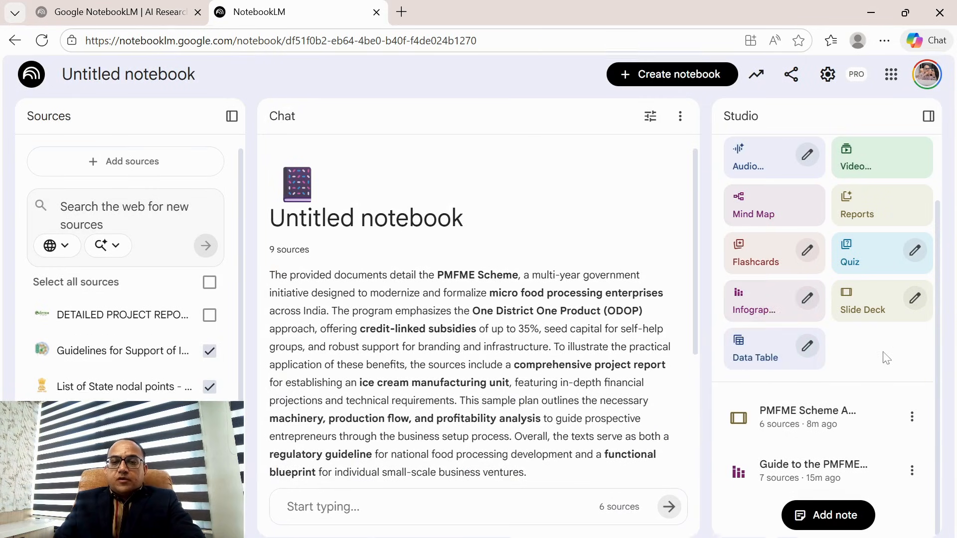
- Open the "Guide to the PMFME Scheme" infographic in the enlarged view
click(832, 469)
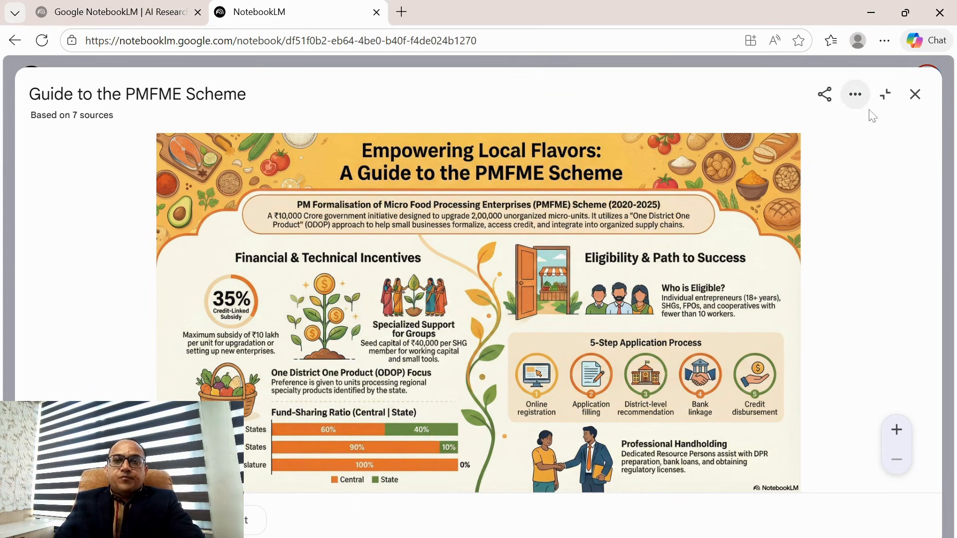
- Close the infographic, open the slide deck customization settings and look through the available output languages down to the Hindi and Nepali entries
click(915, 94)
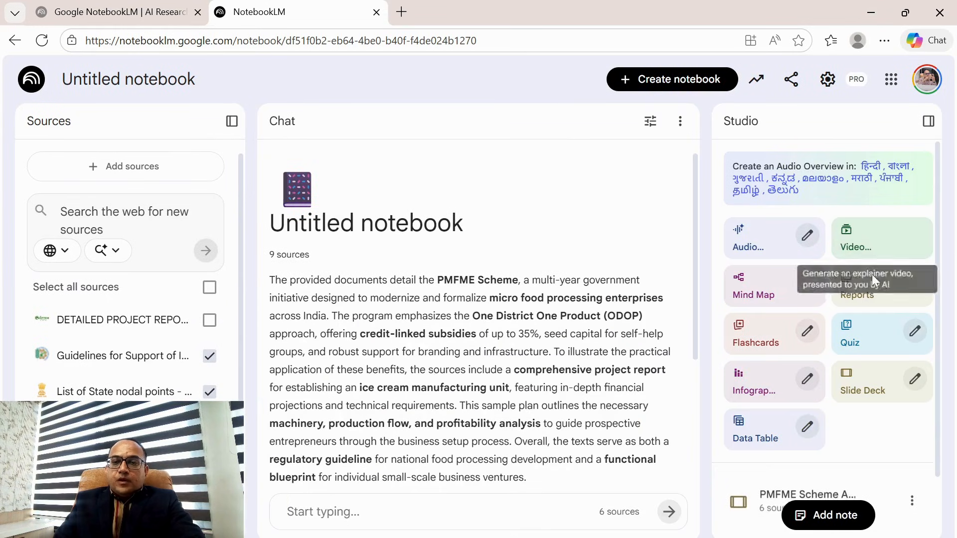
click(916, 380)
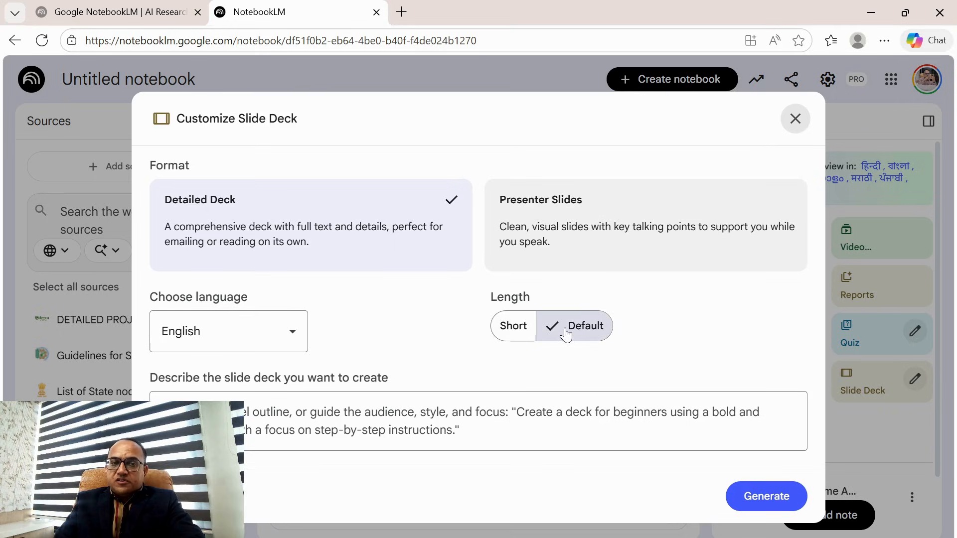
click(297, 329)
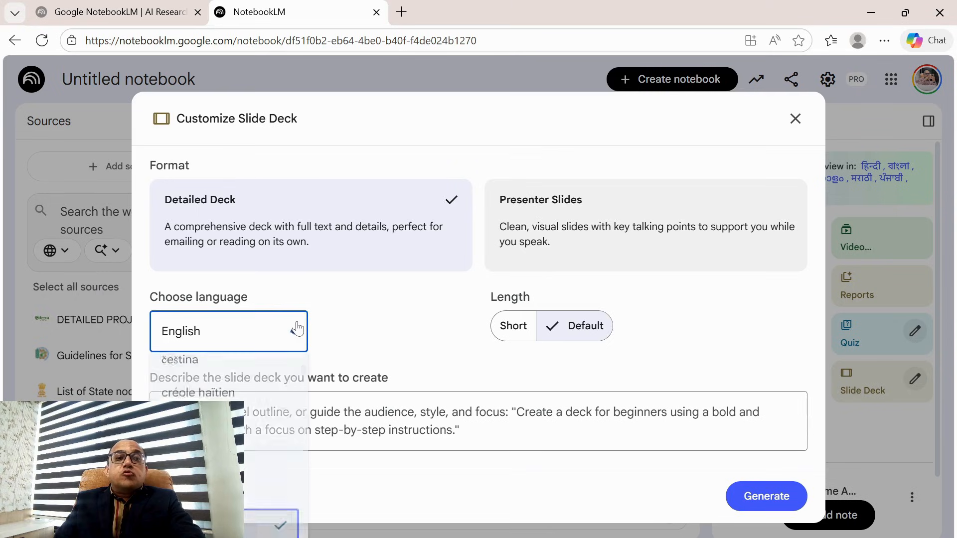
scroll(247, 428, down, 3)
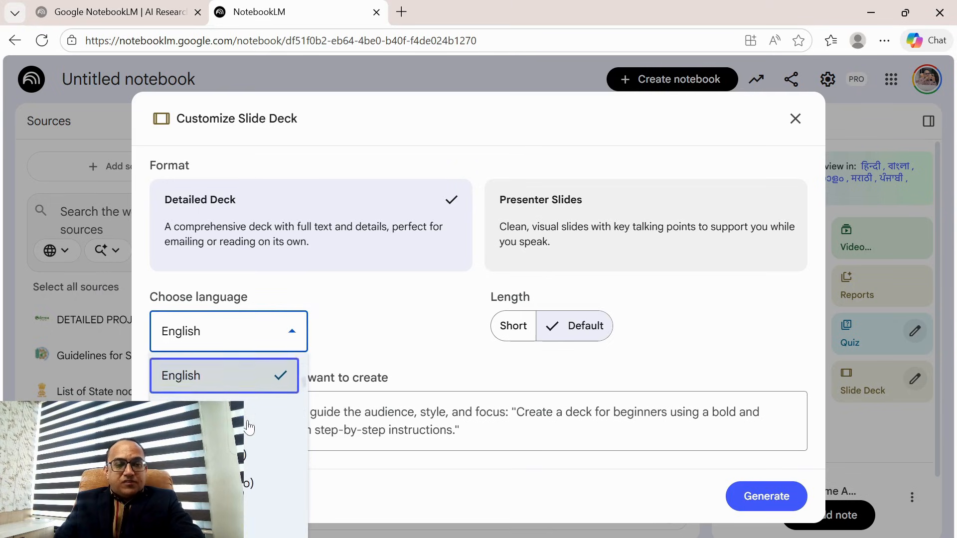
scroll(248, 427, down, 6)
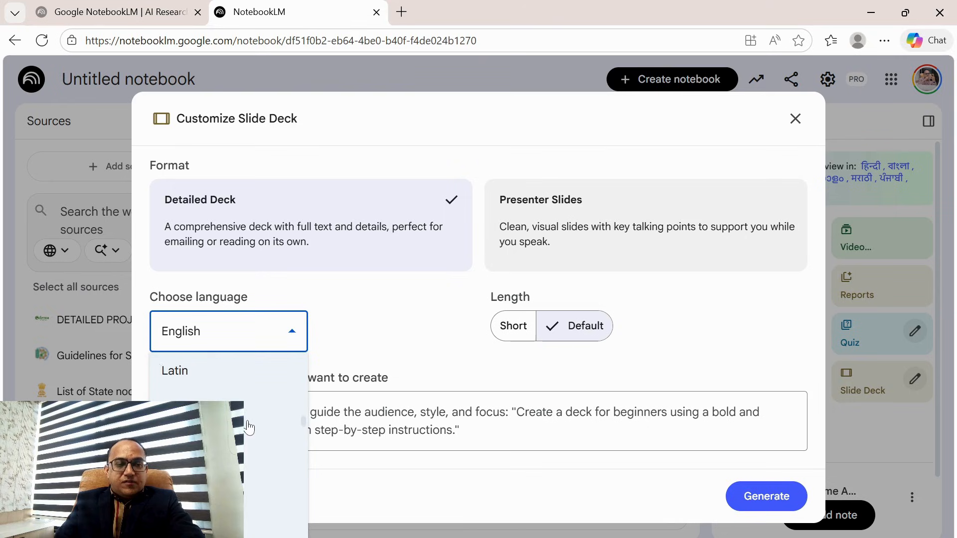
scroll(248, 427, down, 8)
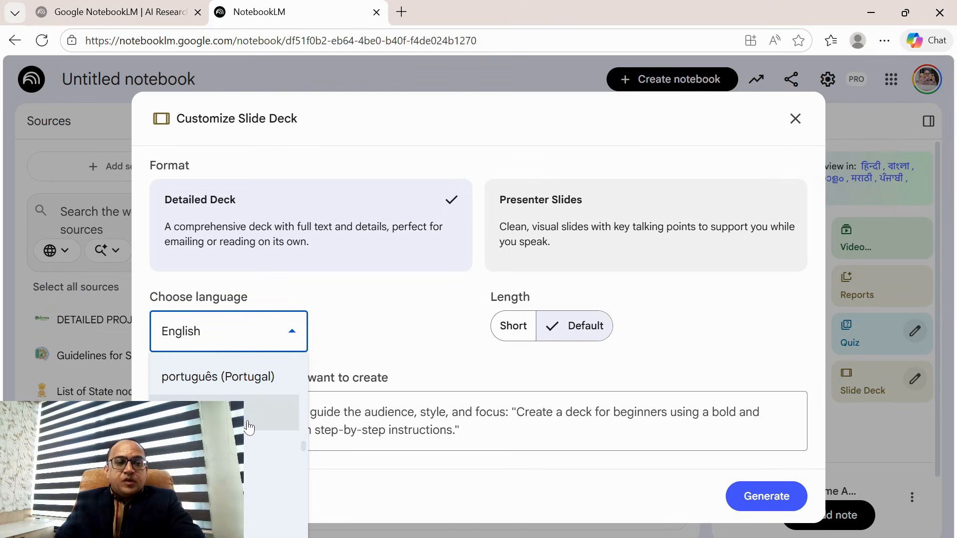
scroll(248, 427, down, 8)
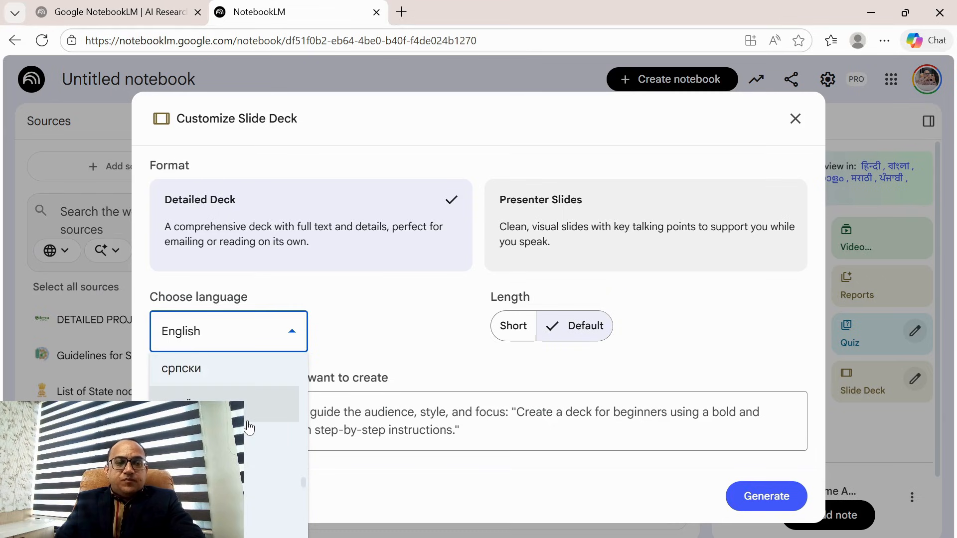
scroll(247, 427, down, 6)
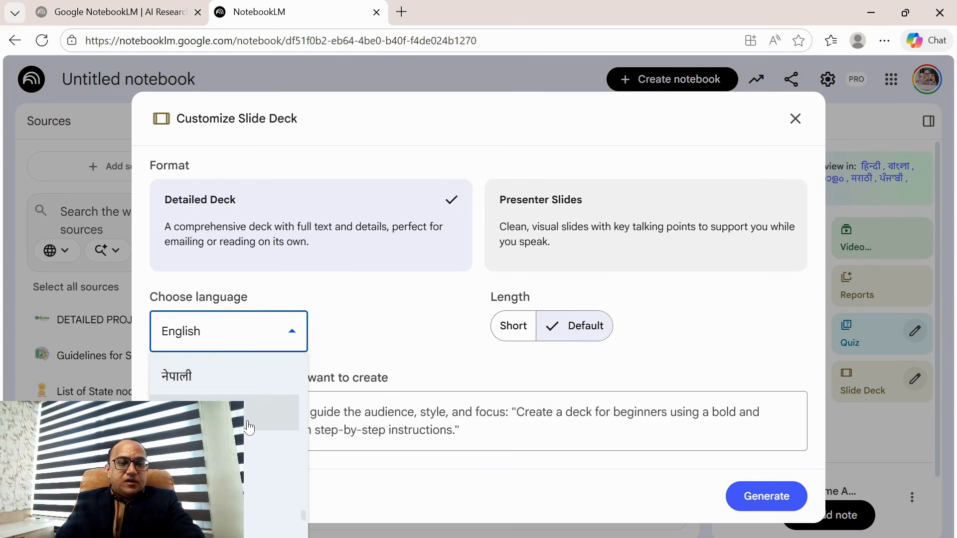
scroll(247, 427, down, 4)
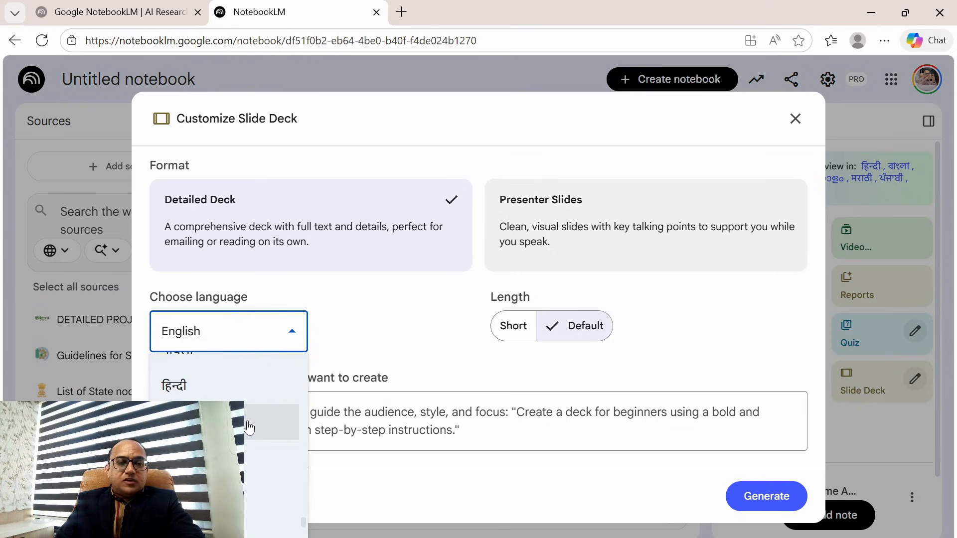
scroll(248, 427, up, 4)
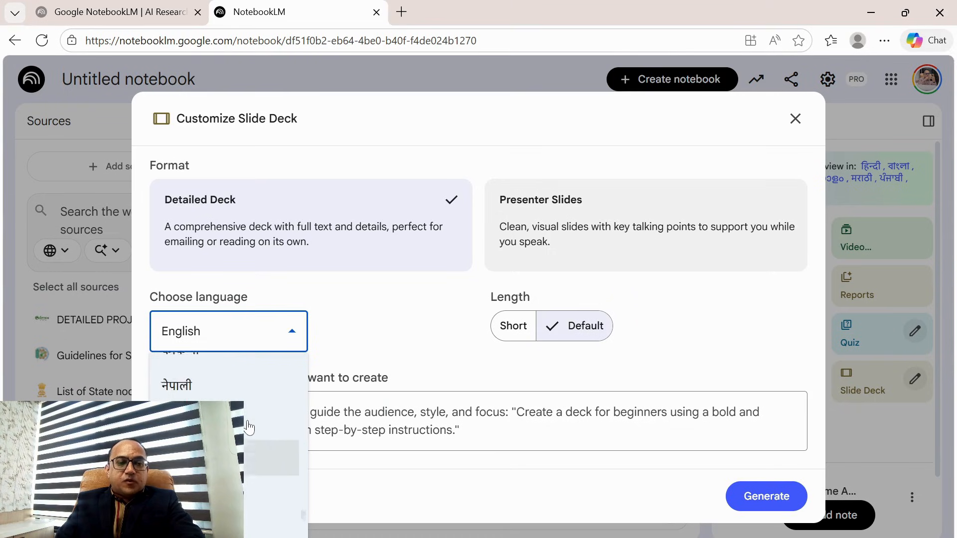
- Dismiss the language choices, check the slide deck description field and close the customization settings without generating a deck
click(373, 306)
click(349, 421)
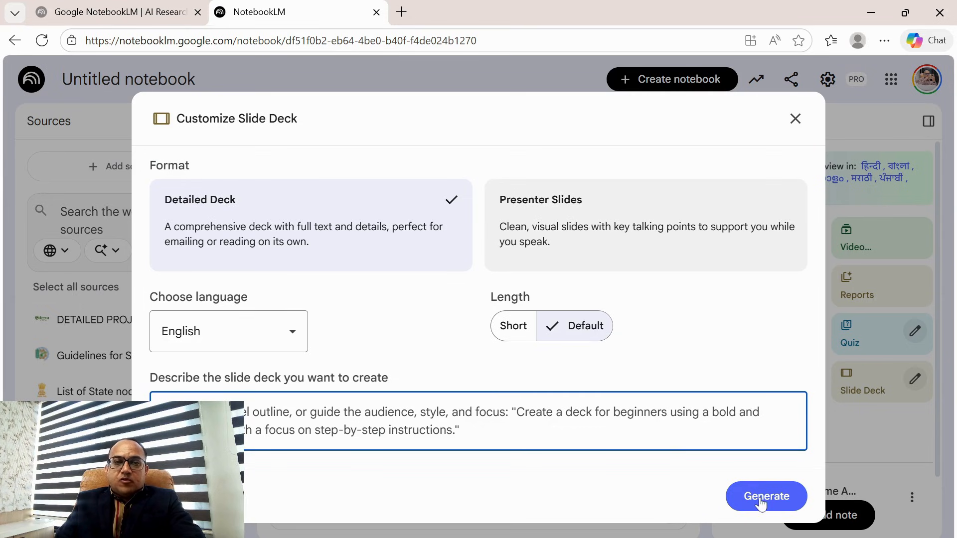
click(796, 119)
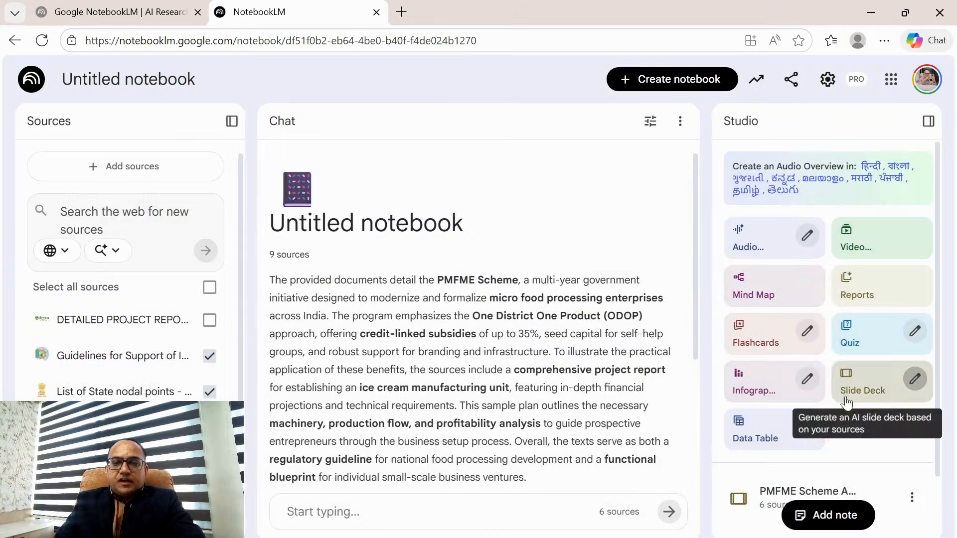
- View the infographic customization settings, close them without generating, and show the generated PMFME outputs in the Studio
click(808, 381)
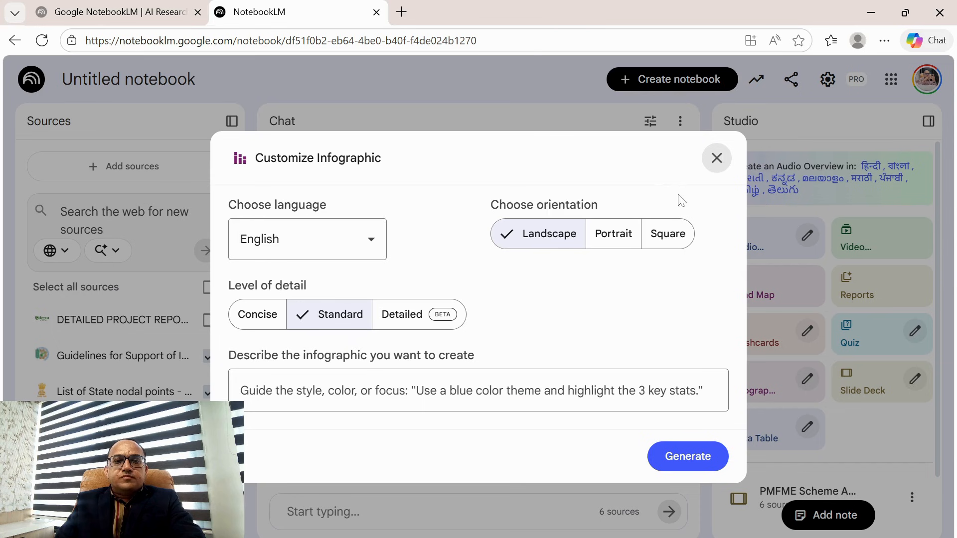
click(716, 158)
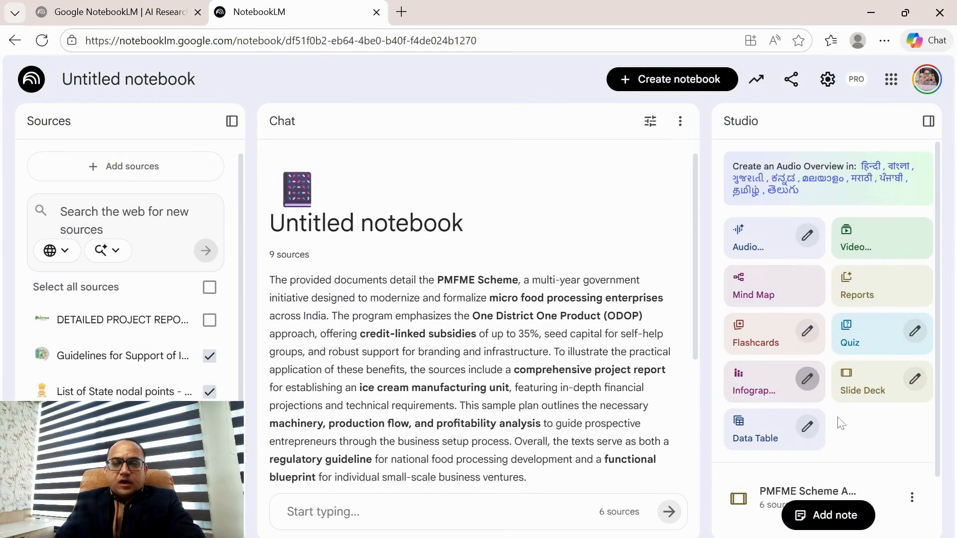
scroll(842, 424, down, 2)
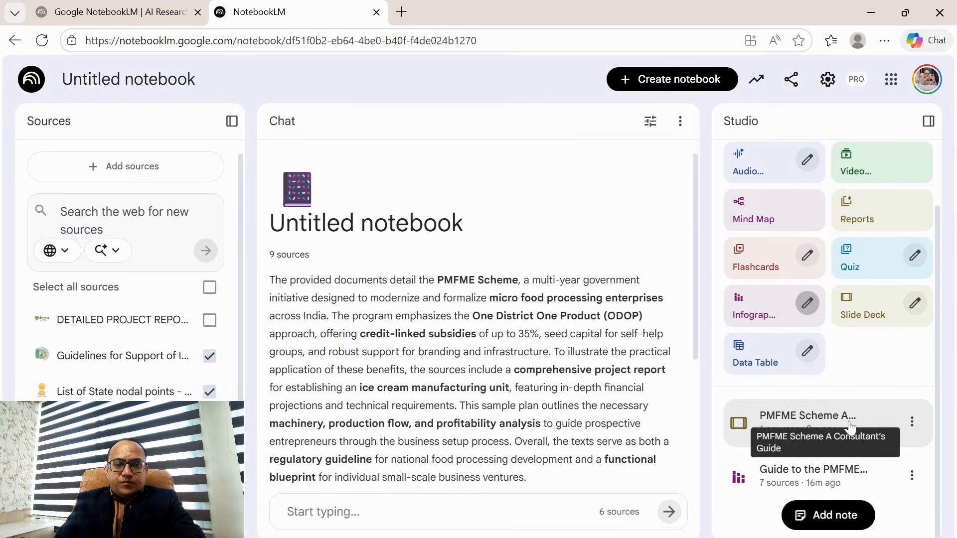